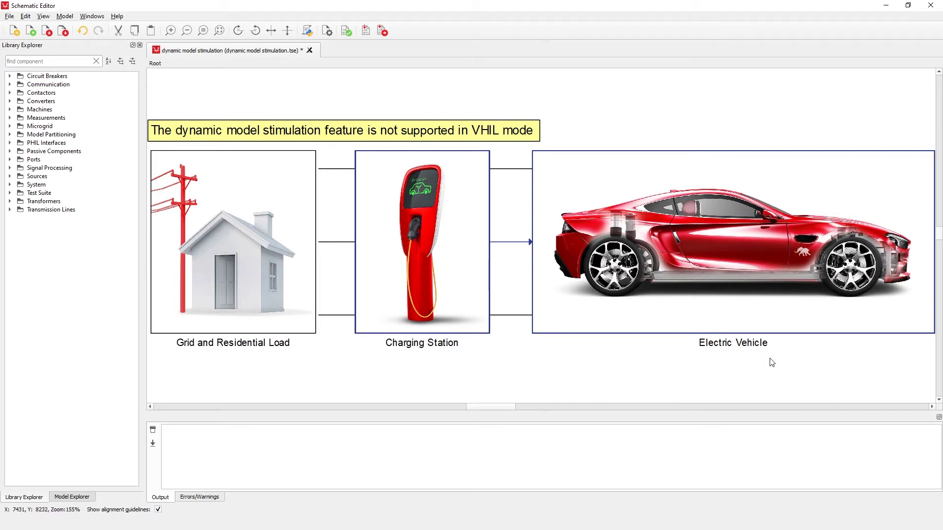
Open the Electric Vehicle subsystem and view its Speed SCADA input properties without changing them
click(755, 268)
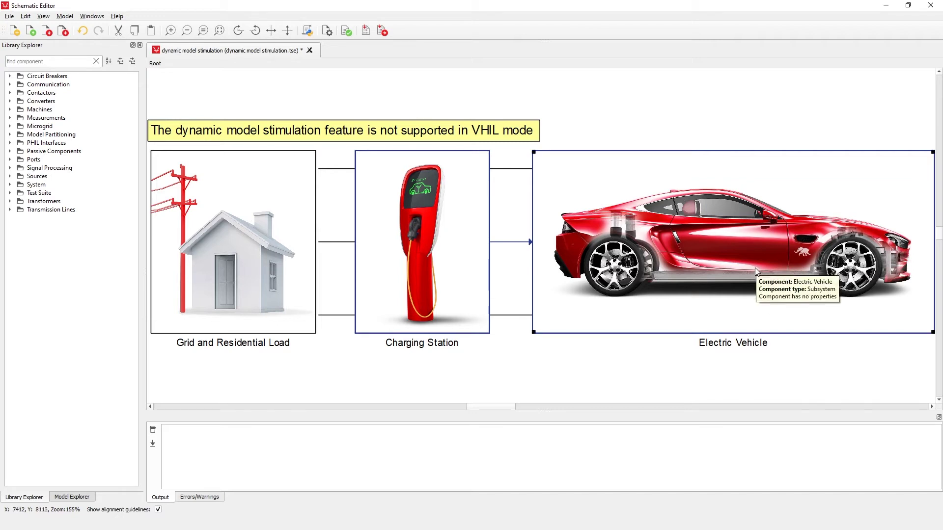
click(756, 268)
double_click(756, 267)
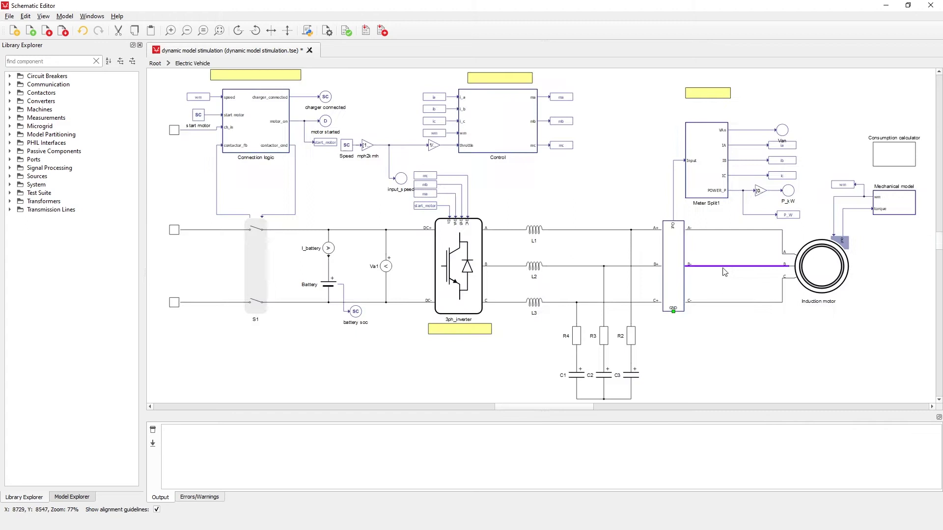
double_click(348, 150)
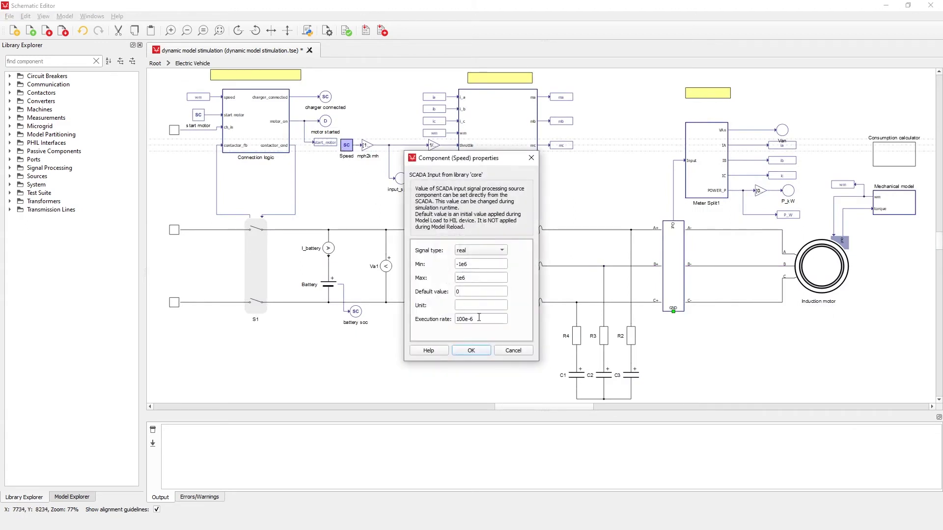
click(513, 351)
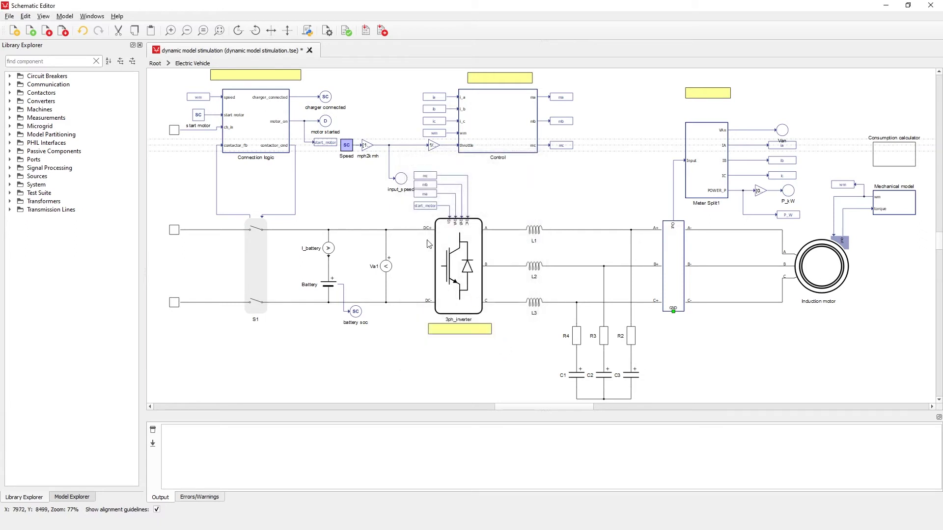
Turn Signal stimulus on in the Signal Processing model settings, then compile and load into HIL SCADA
click(330, 33)
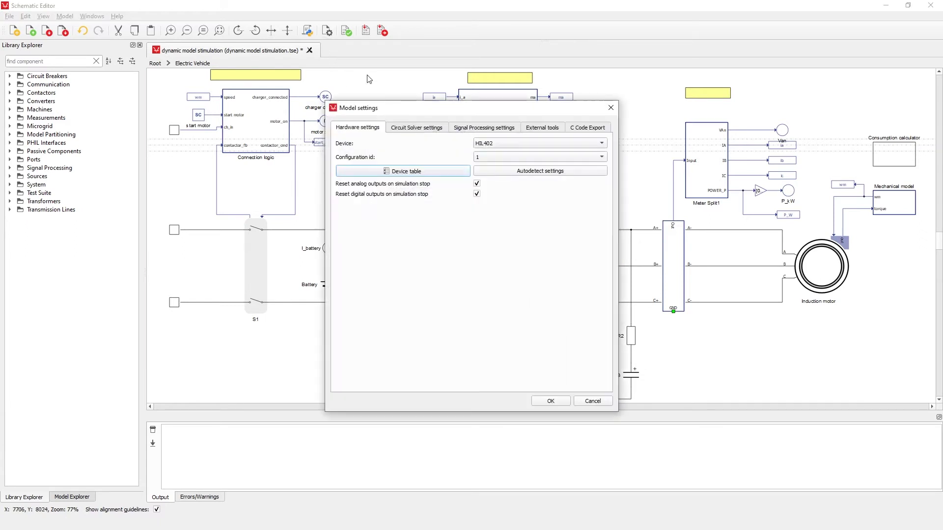
click(491, 131)
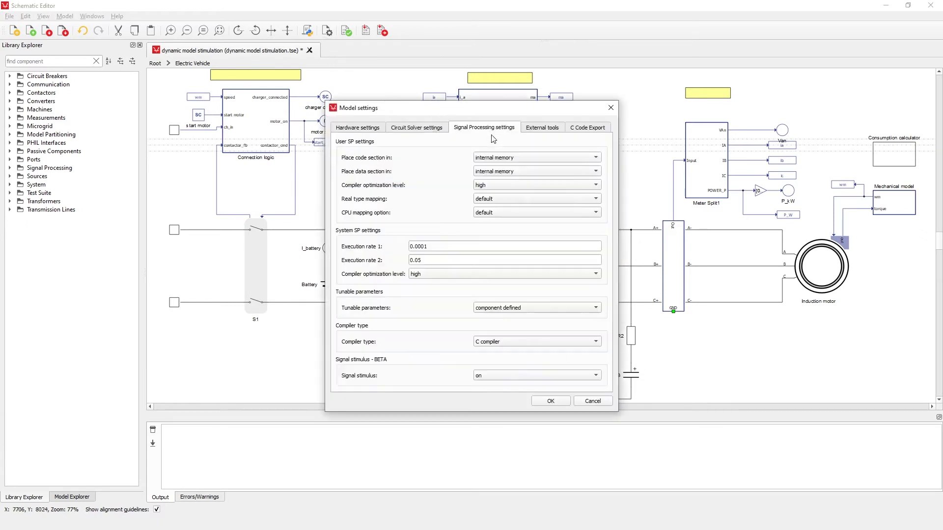
click(595, 376)
click(595, 377)
click(558, 406)
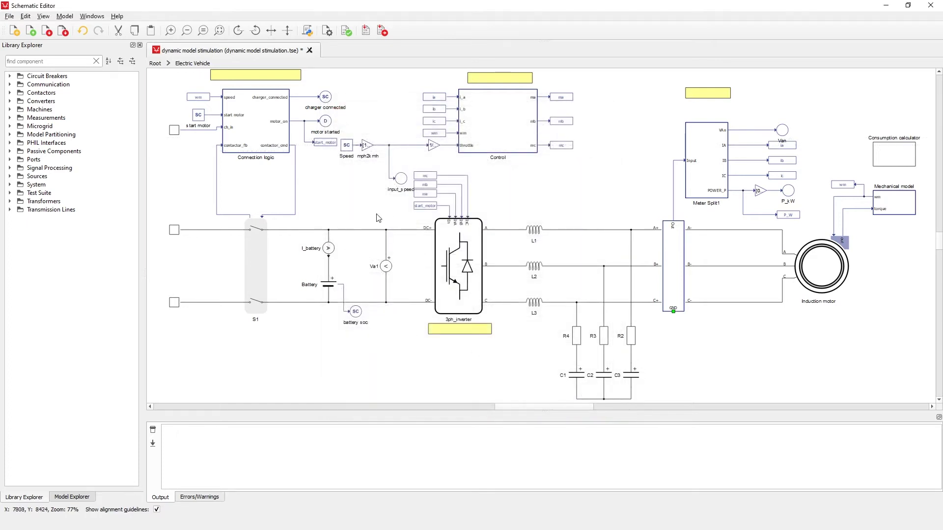
click(383, 31)
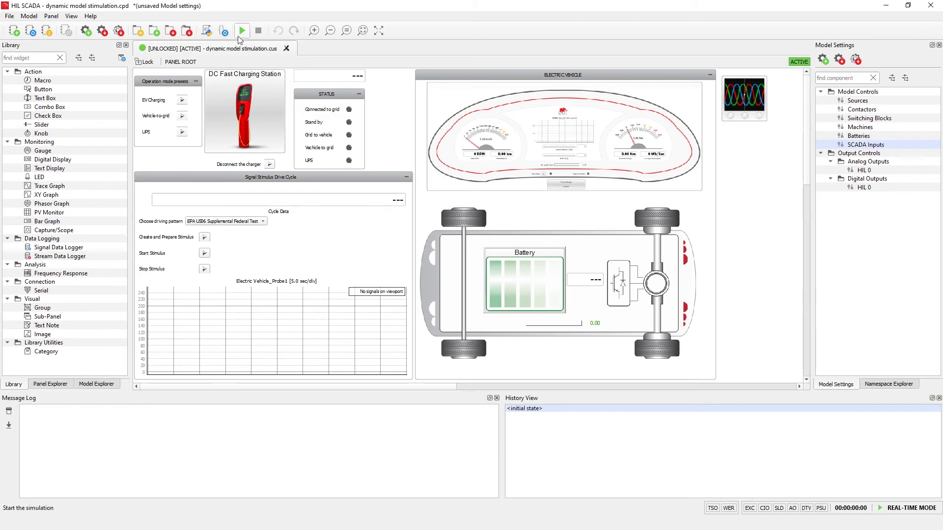
click(207, 30)
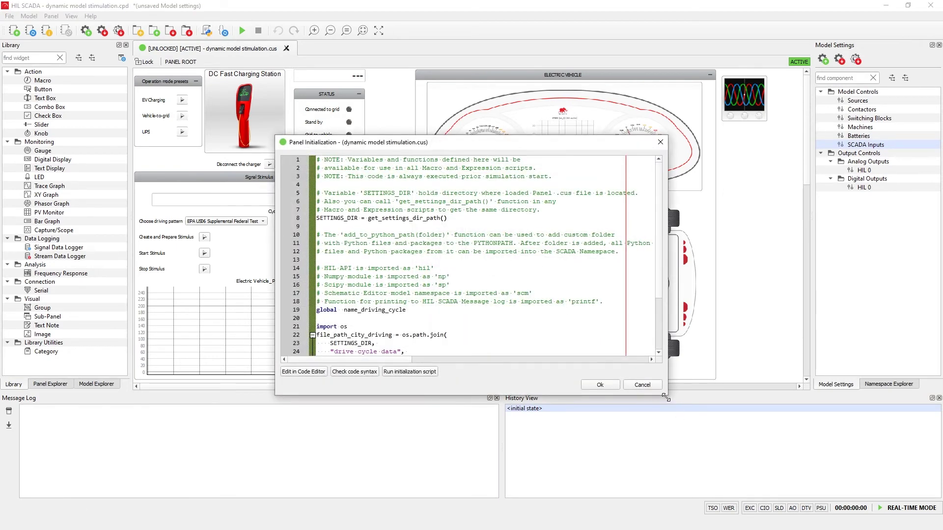
drag(666, 396, 769, 451)
scroll(464, 320, down, 1)
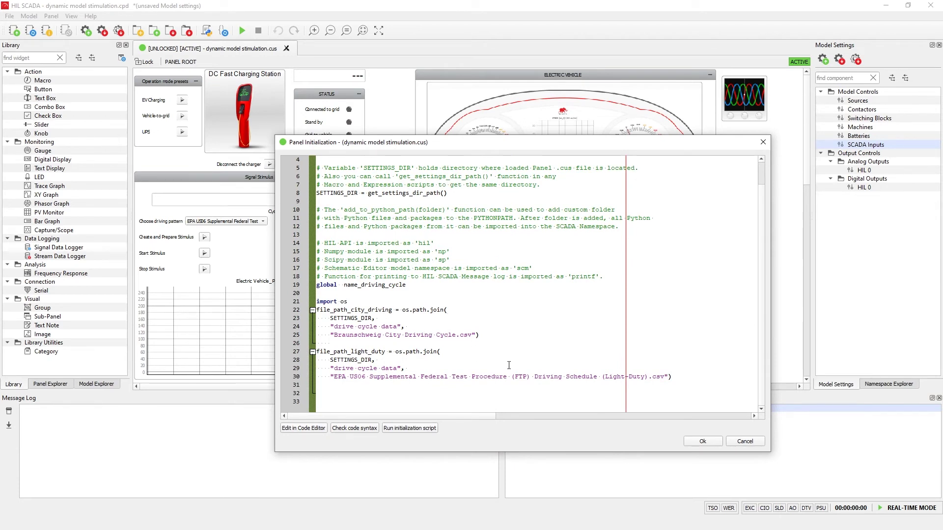
click(753, 442)
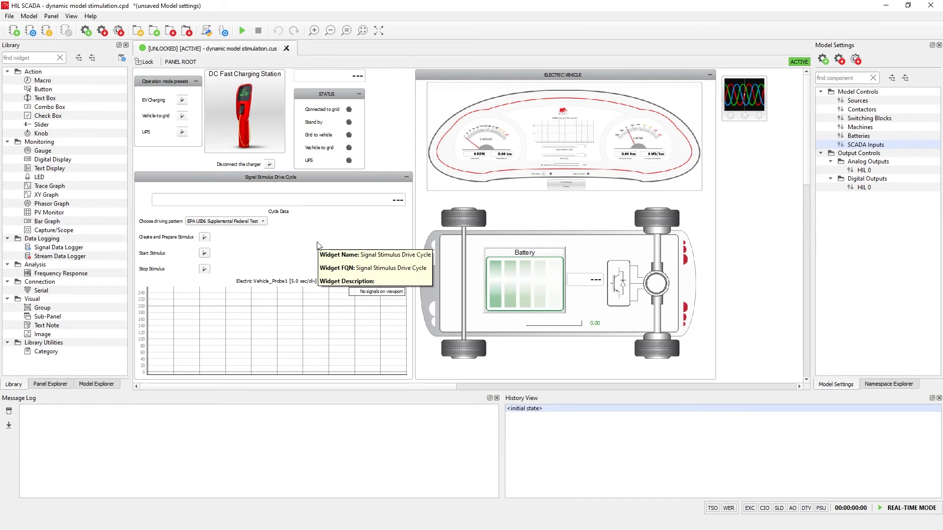
Start the simulation and save the Choose driving pattern macro mapping mph speed to Electric Vehicle.Speed
click(242, 31)
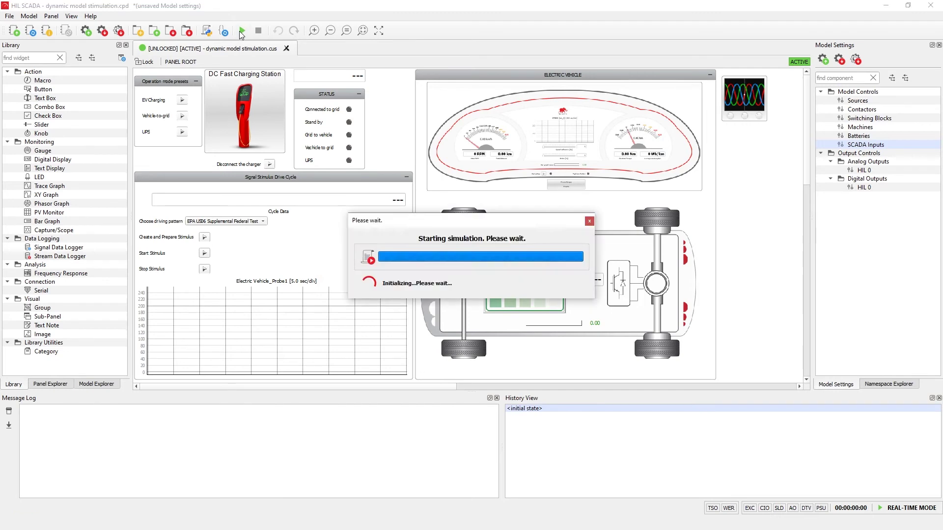
double_click(164, 223)
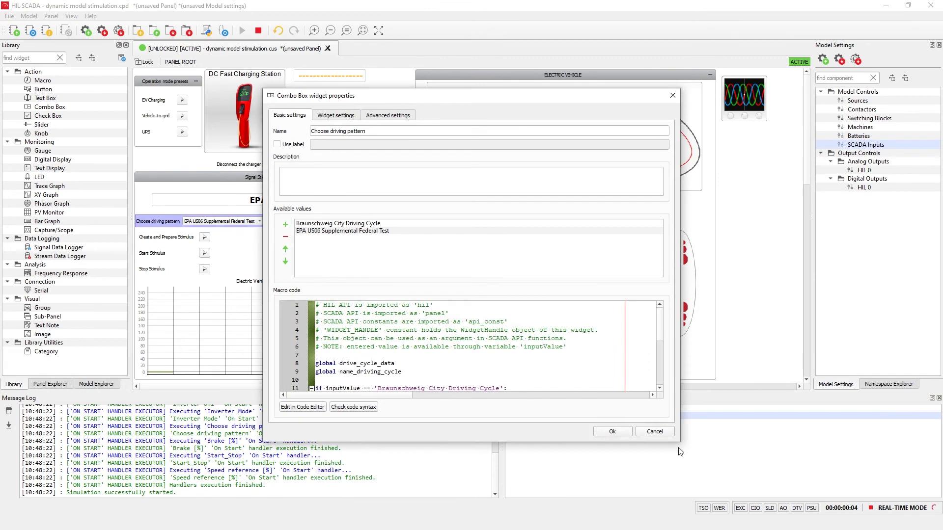
drag(682, 445, 790, 523)
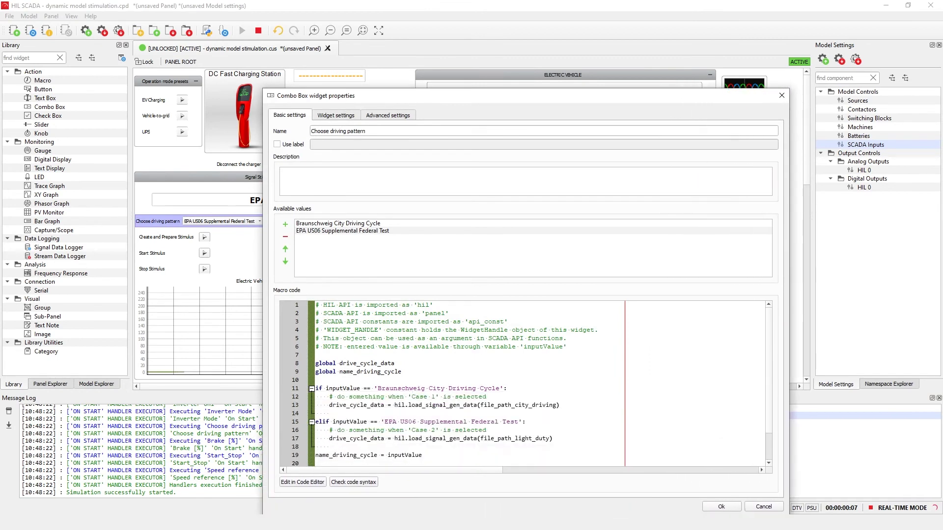
scroll(770, 359, down, 1)
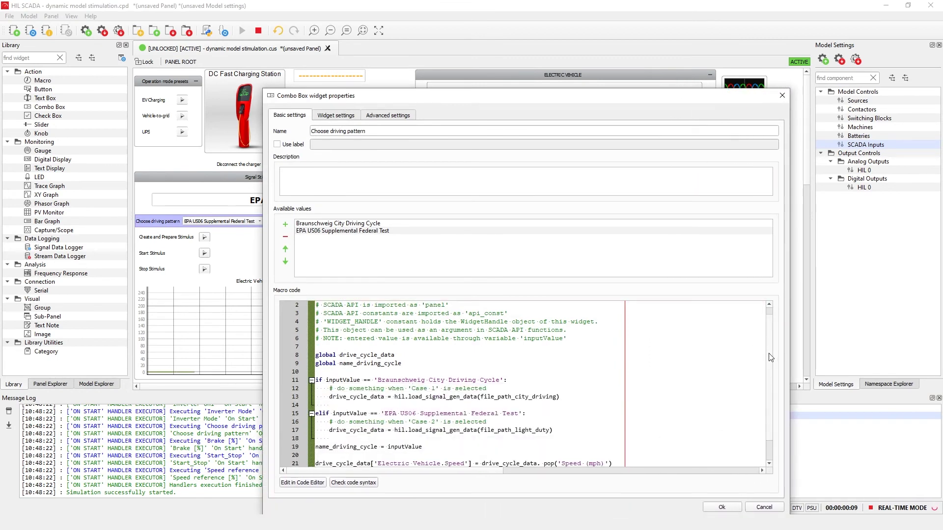
scroll(770, 374, down, 1)
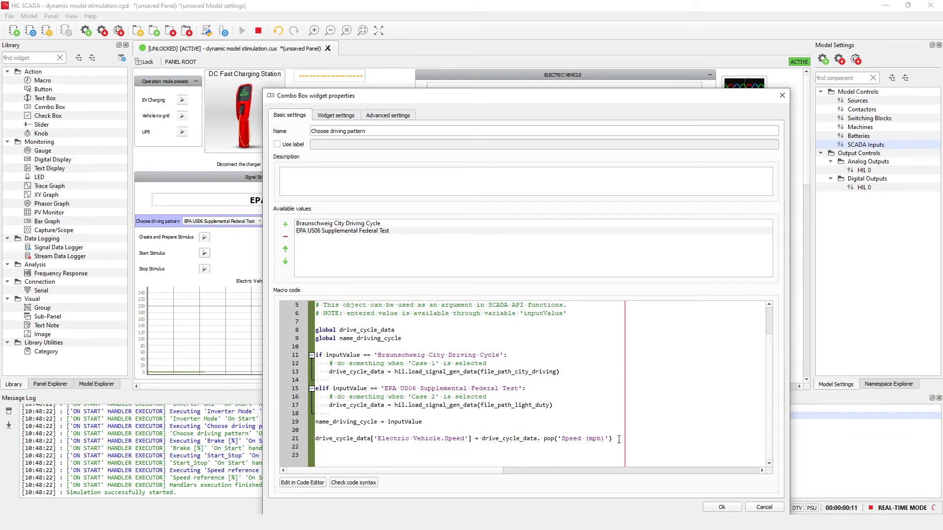
click(619, 439)
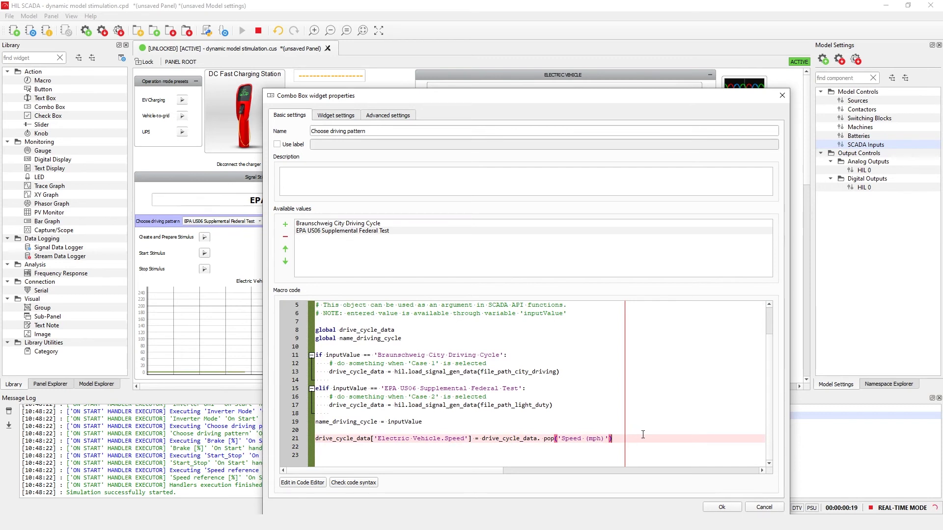
click(736, 508)
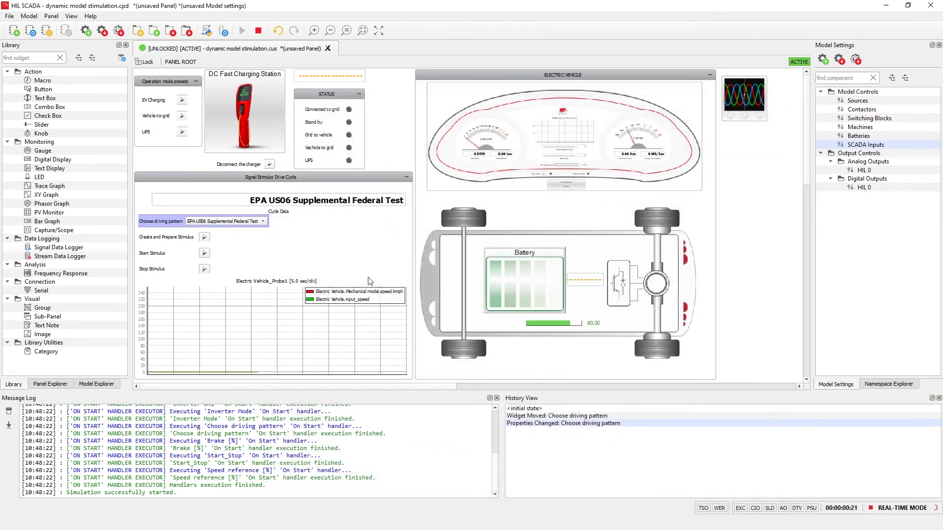
Select EPA US06 Supplemental Federal Test, run Create and Prepare Stimulus, and view its macro code
click(257, 223)
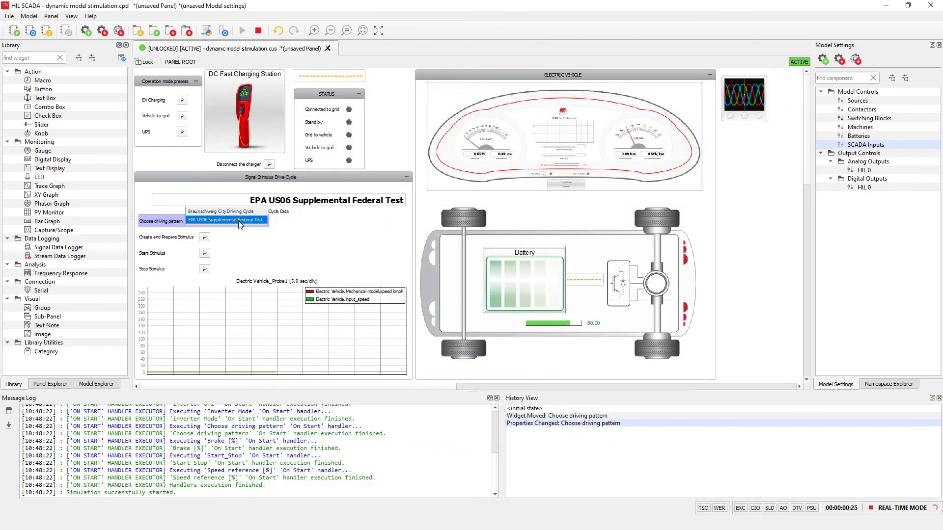
click(240, 224)
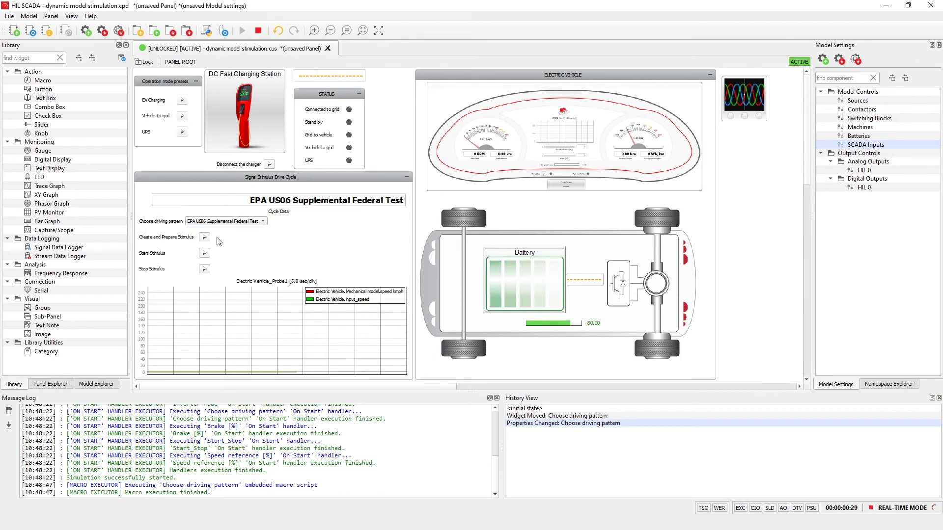
click(204, 239)
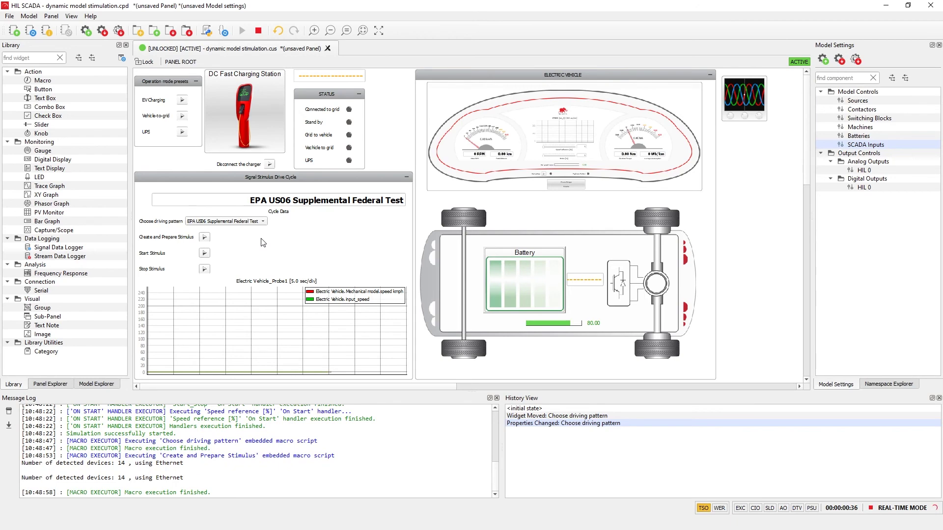
double_click(199, 240)
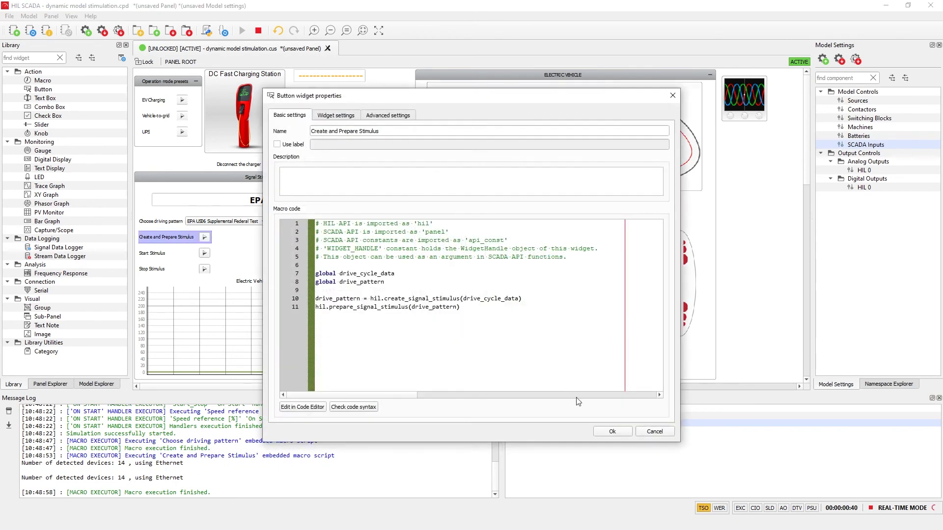
Run the US06 stimulus and watch the input and mechanical speed traces climb on the graph
click(612, 432)
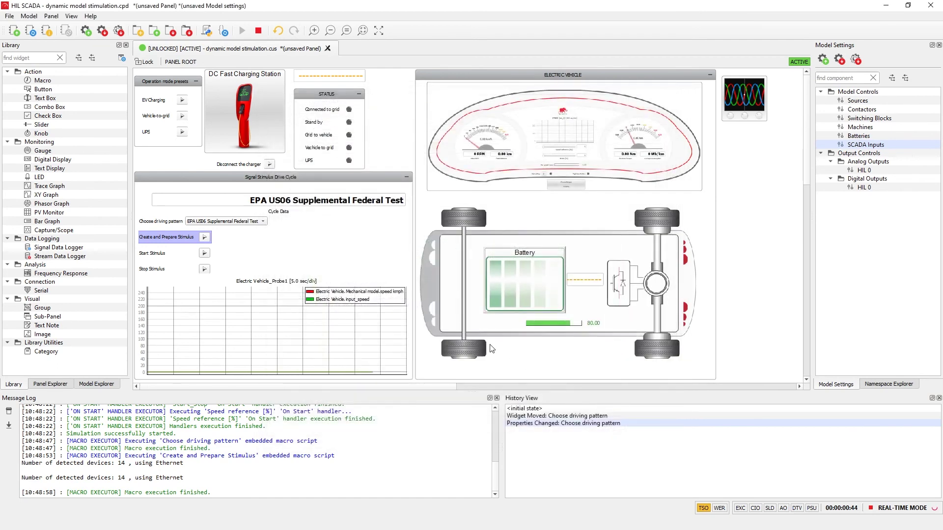
click(205, 254)
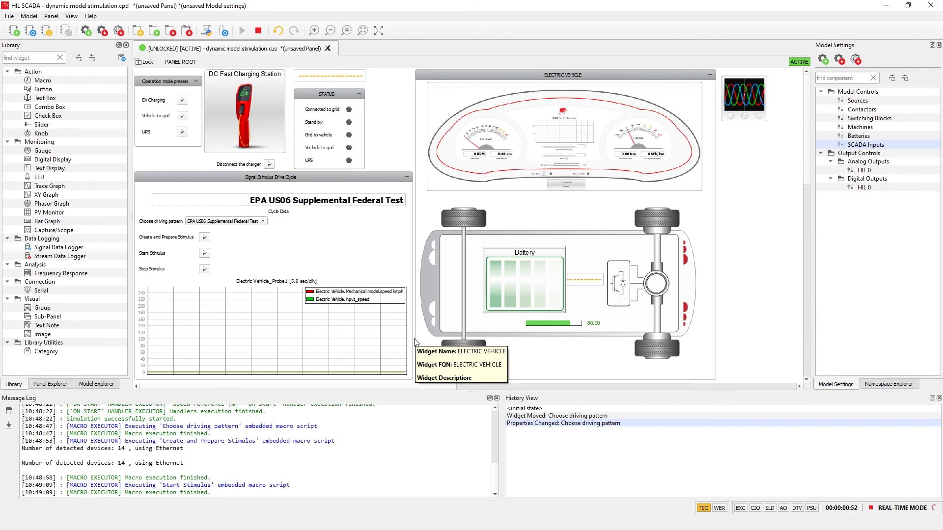
click(399, 343)
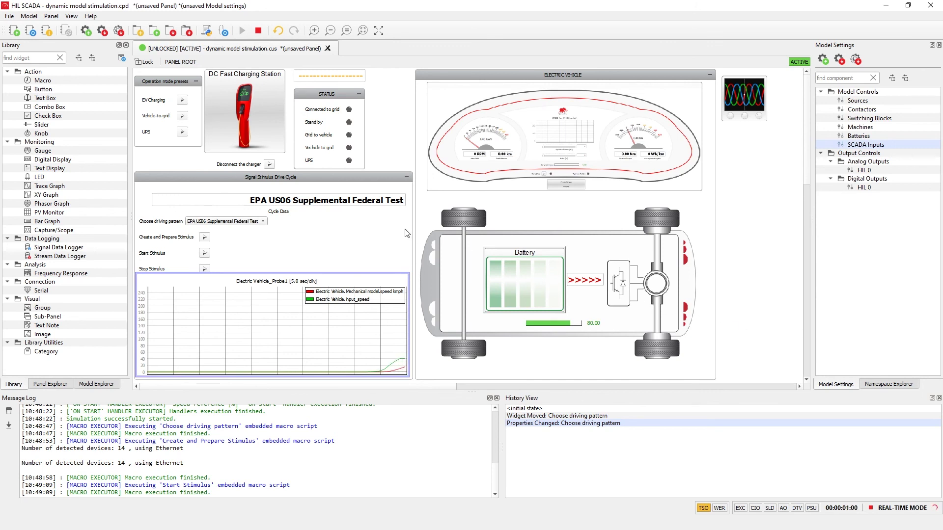
click(400, 150)
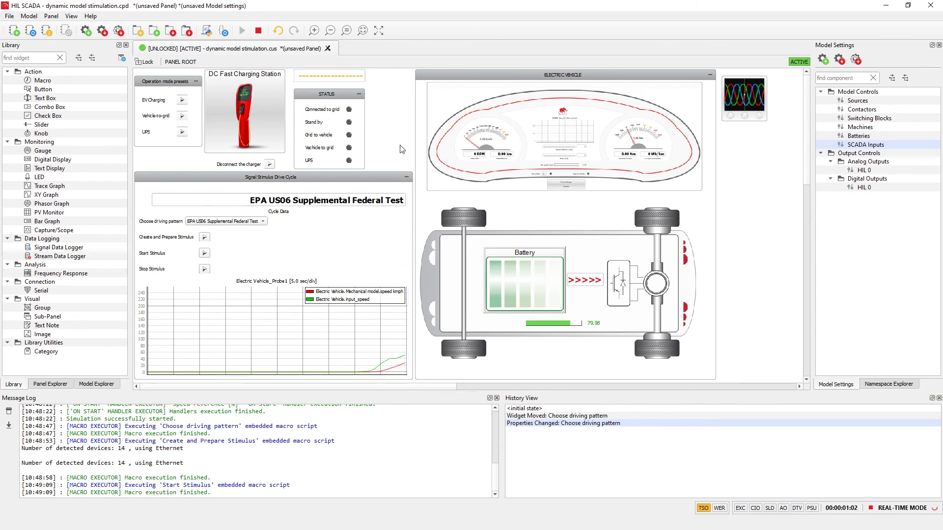